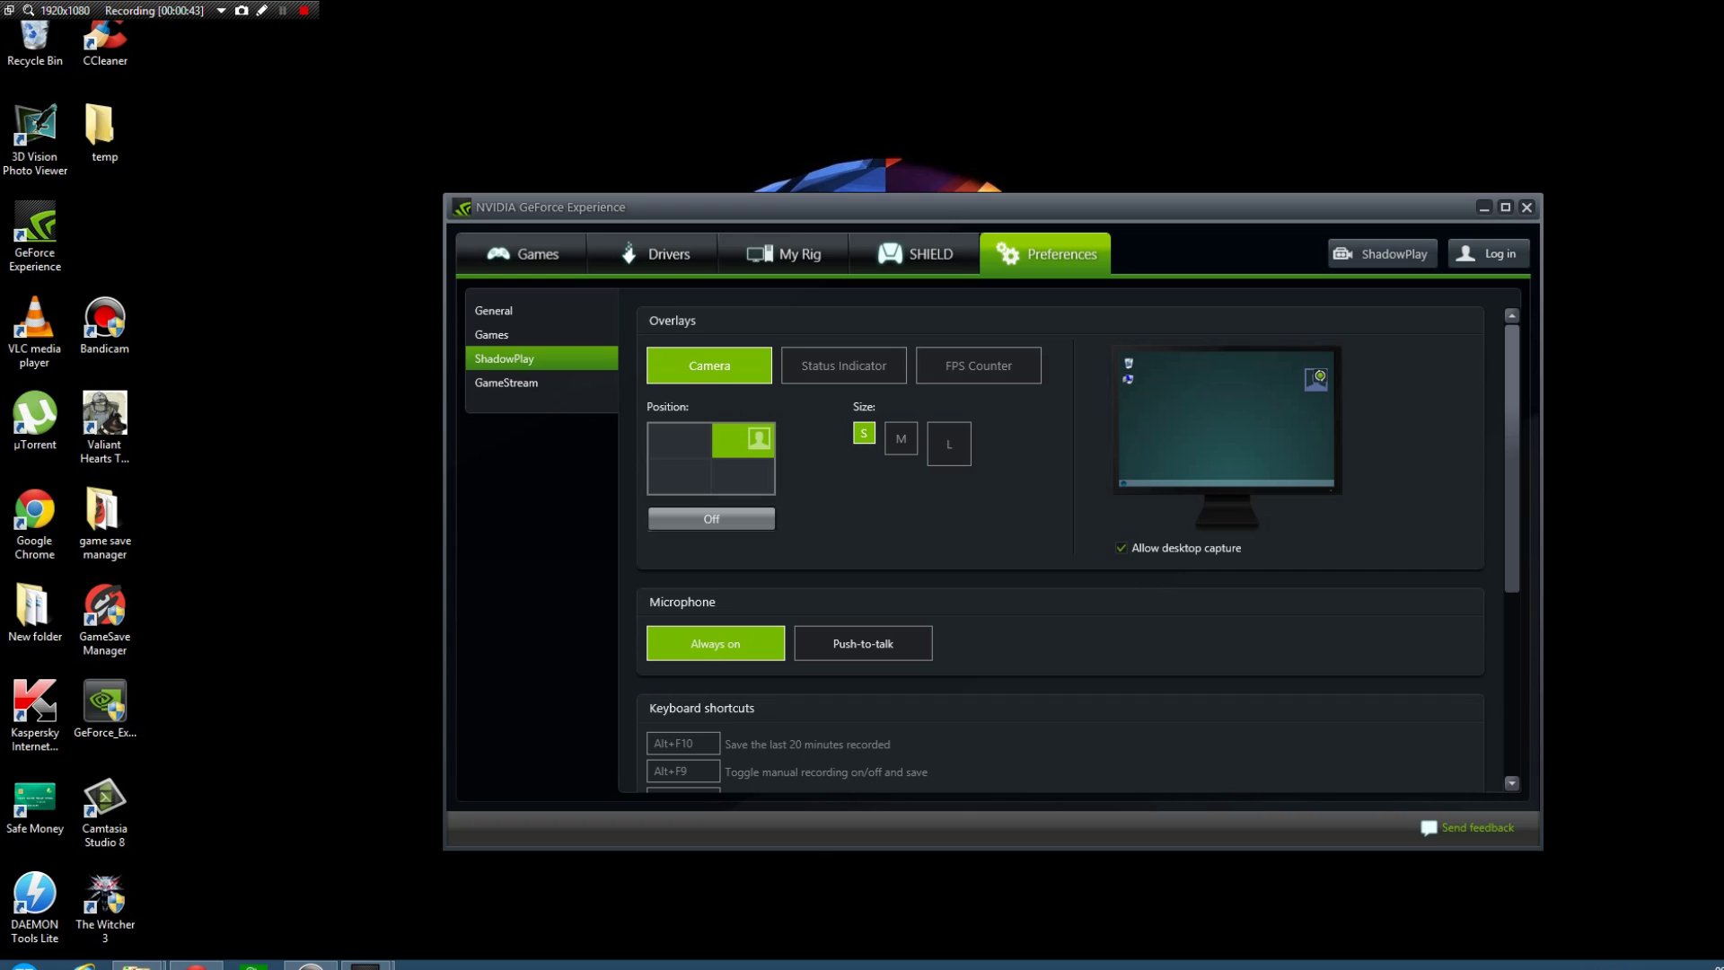
Step: Try top-left and other camera overlay positions, switch it Off, then settle on top-right
click(678, 440)
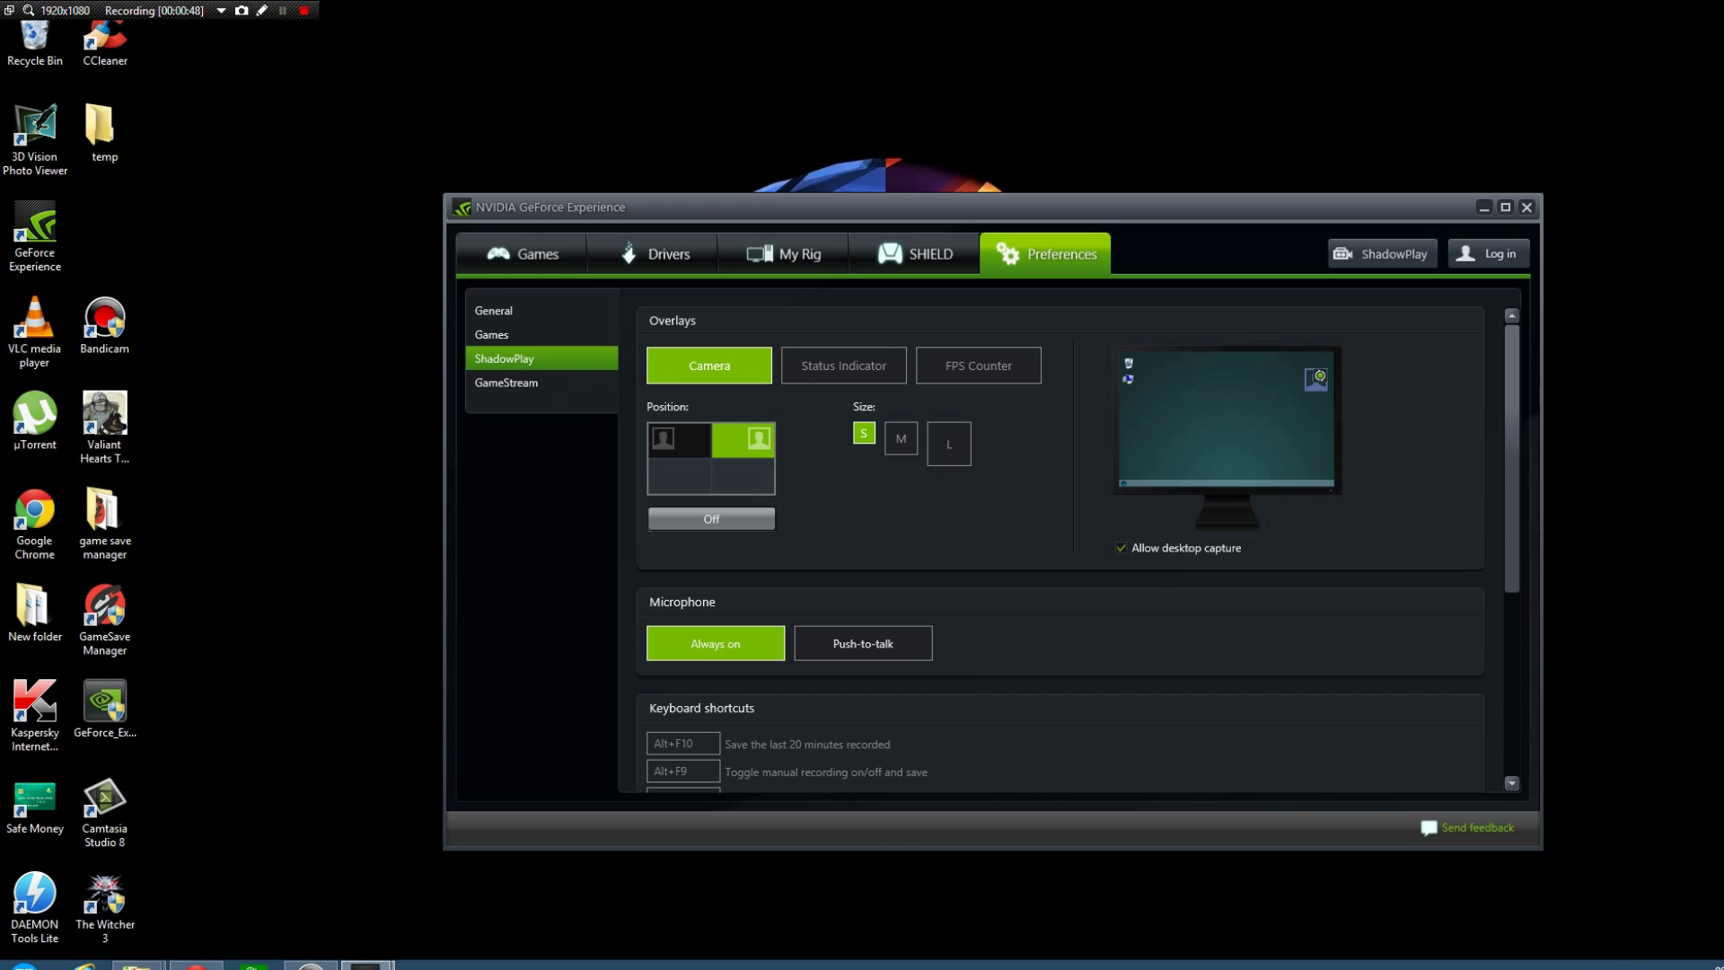
click(679, 477)
click(743, 478)
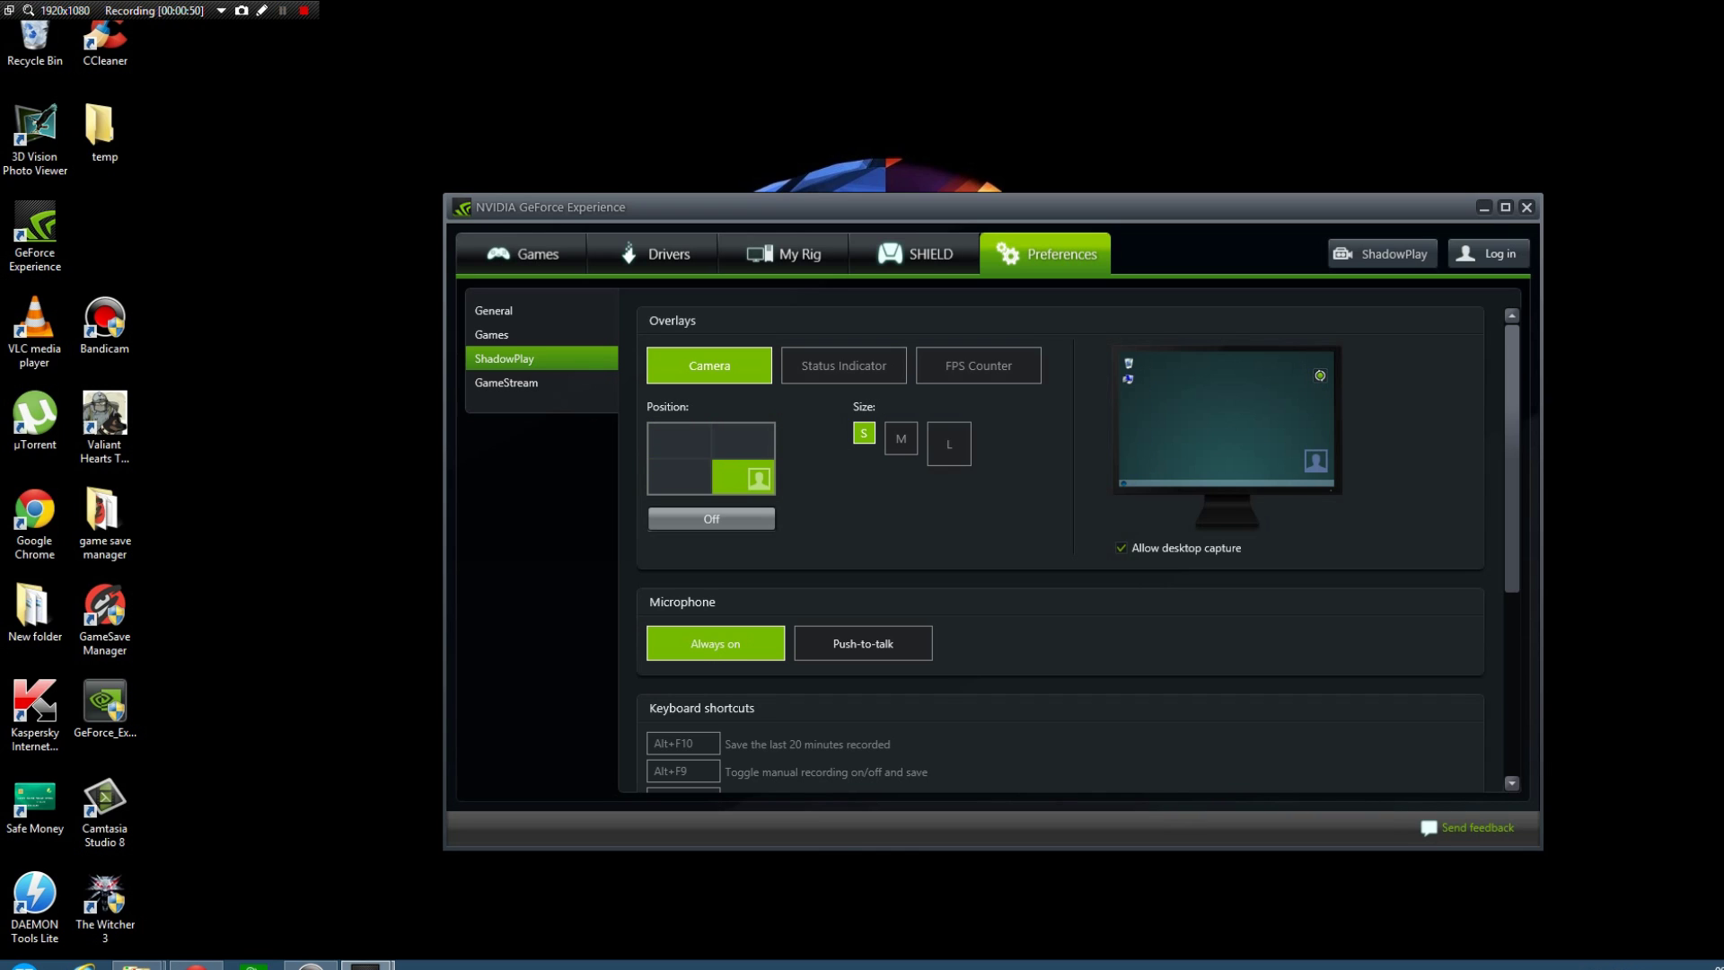
click(743, 439)
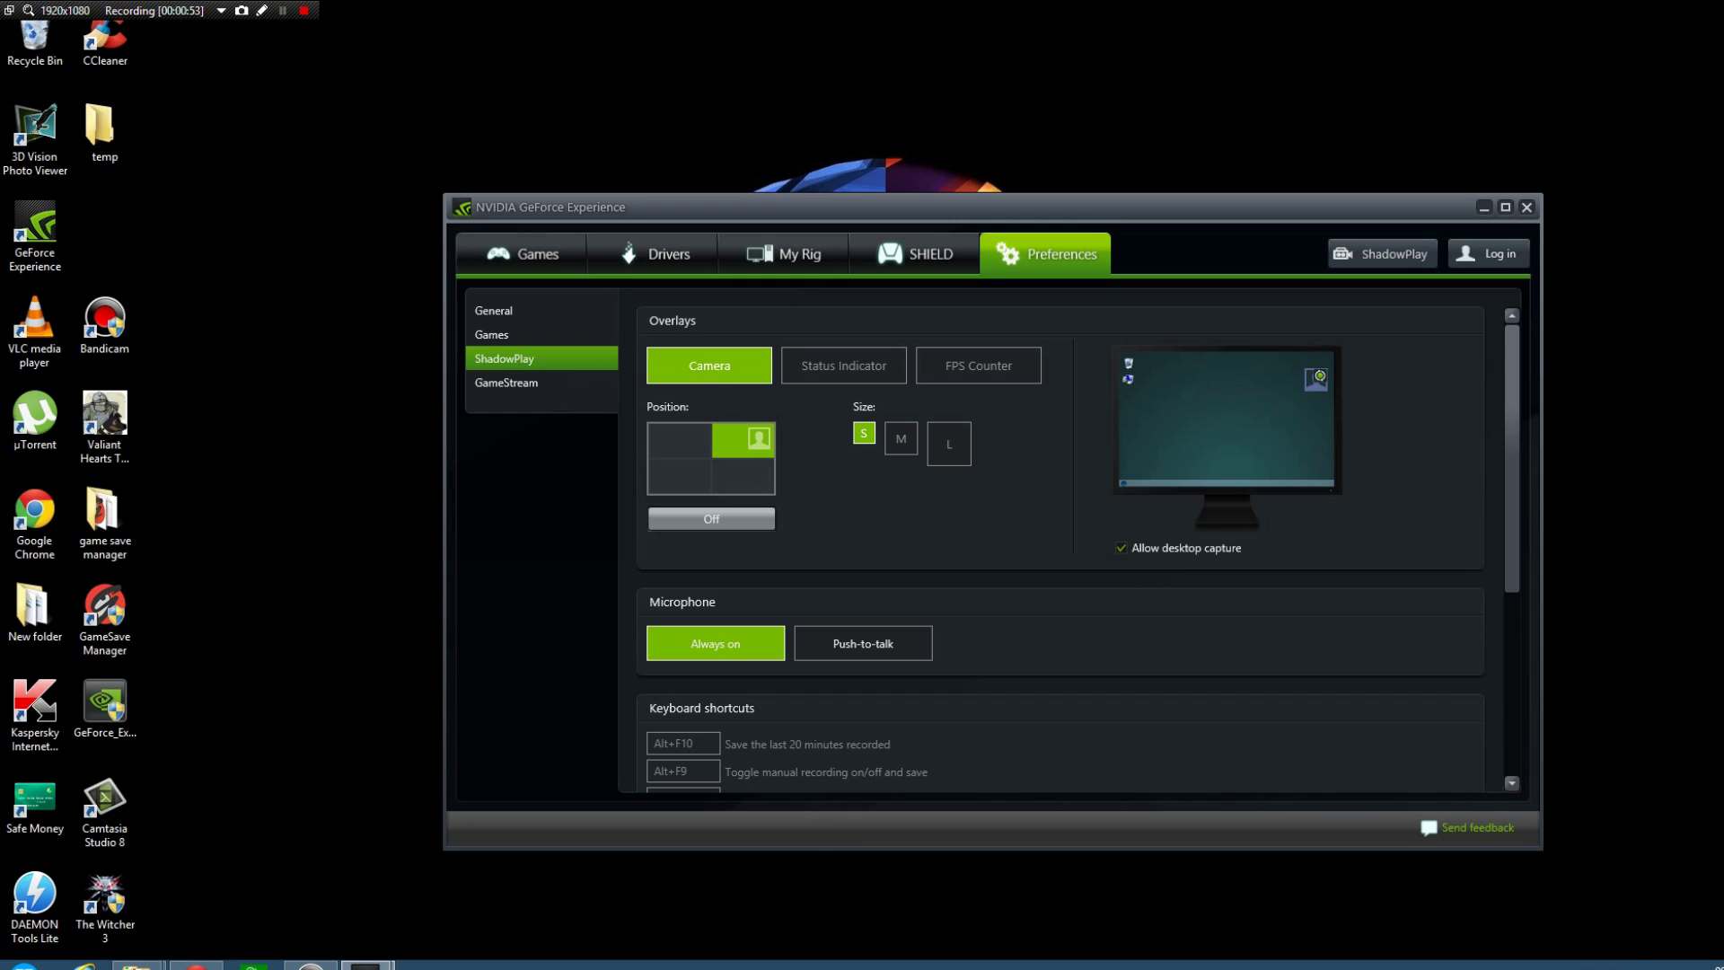
click(711, 518)
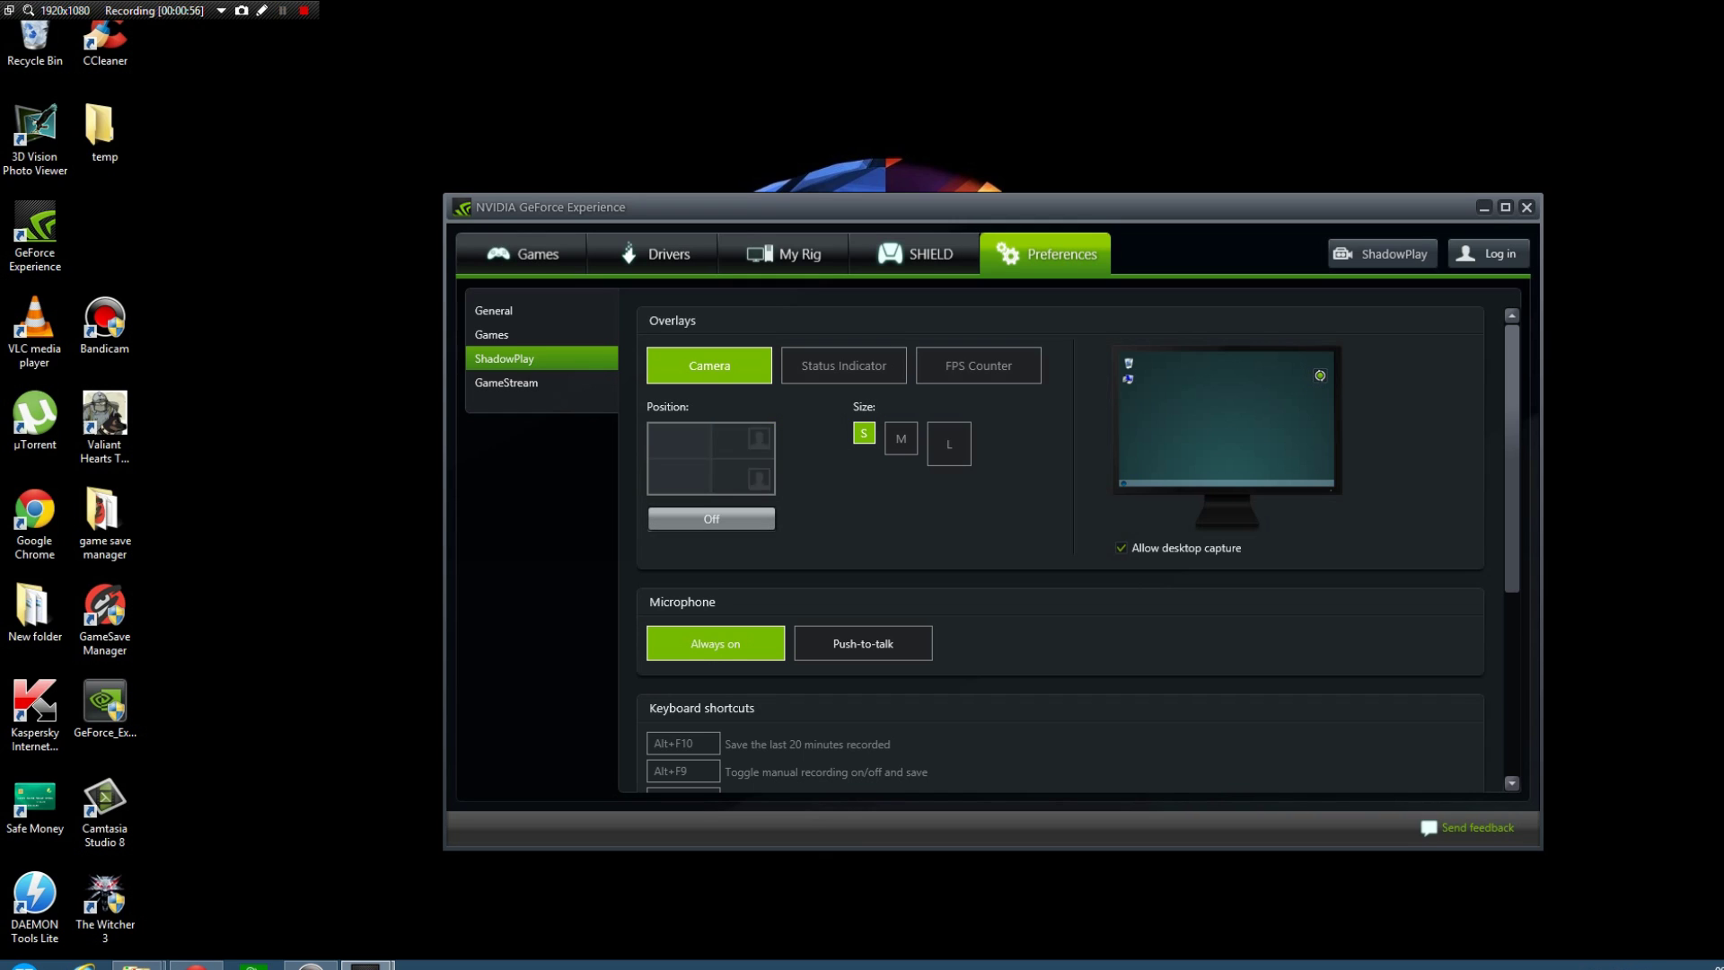
click(744, 439)
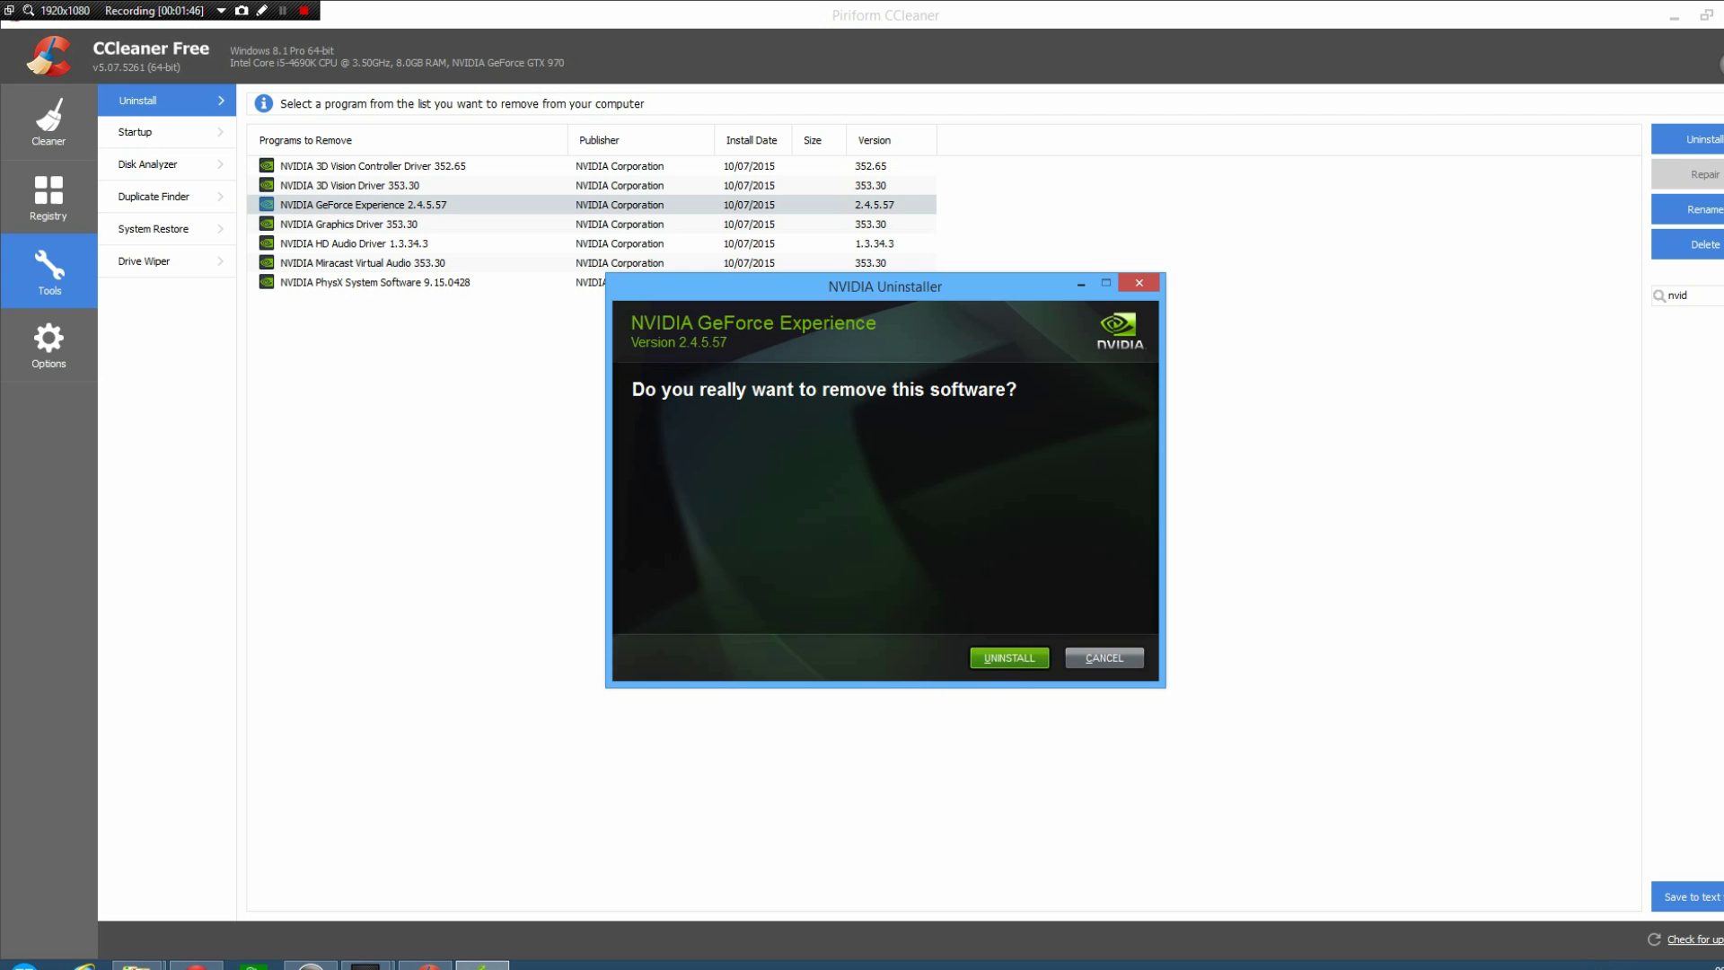
Step: Confirm removal of GeForce Experience 2.4.5.57 in the NVIDIA Uninstaller
key(Return)
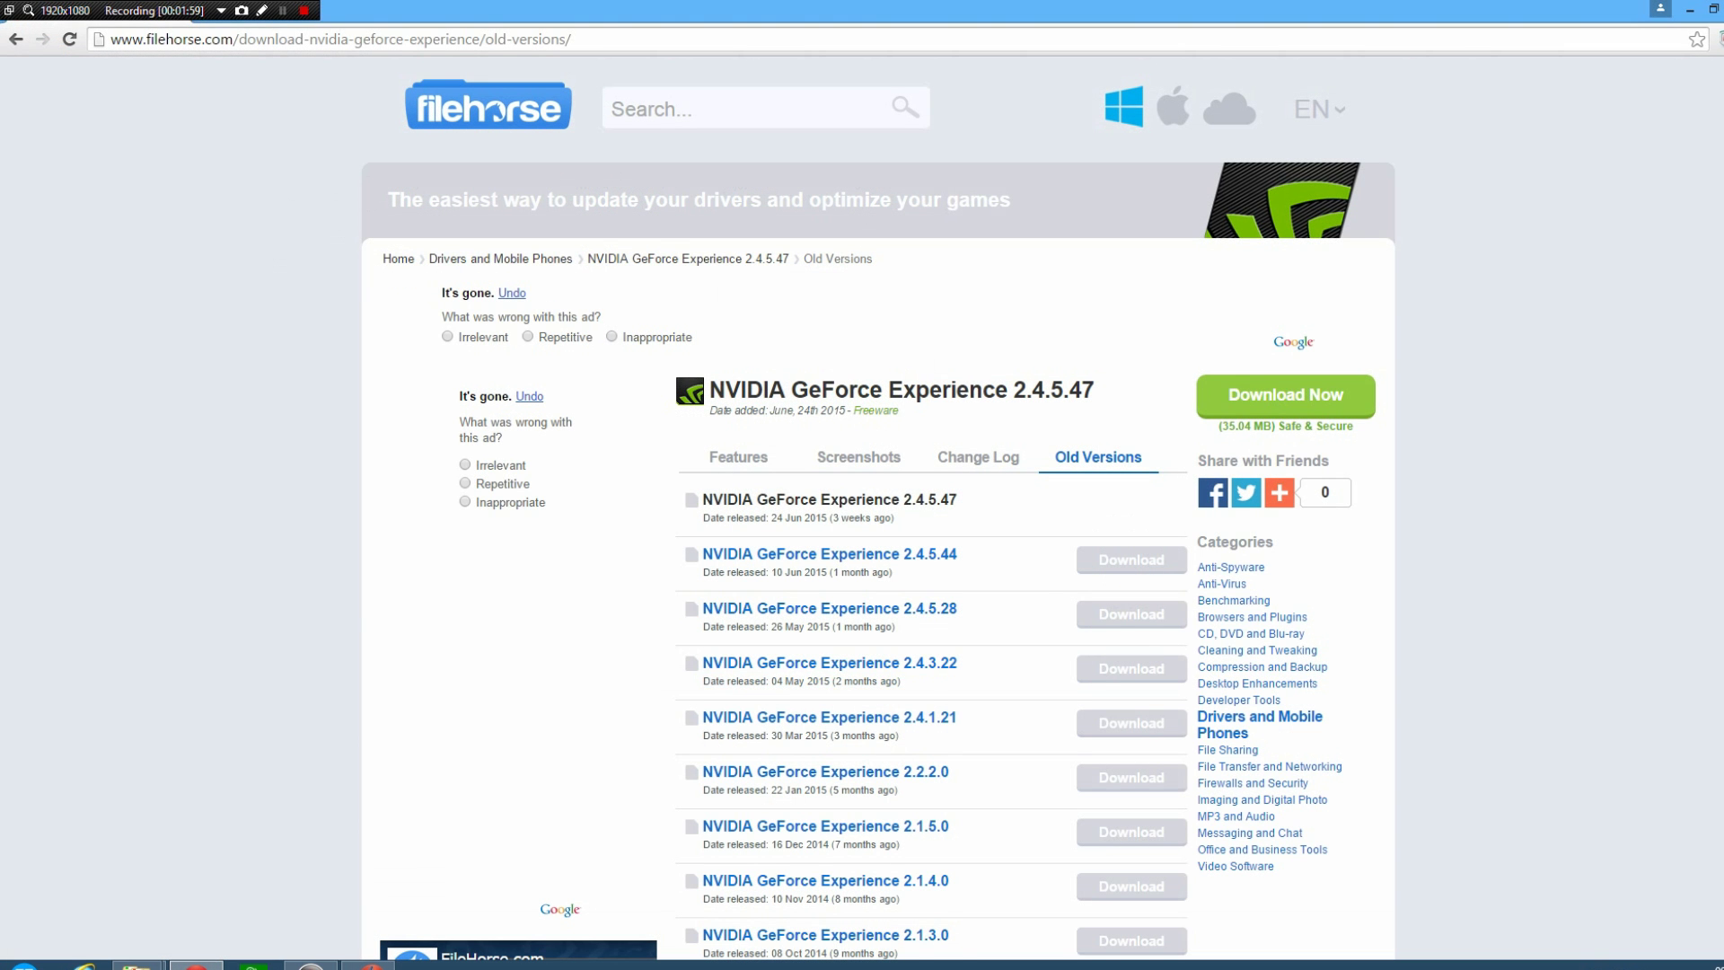
scroll(863, 538, down, 2)
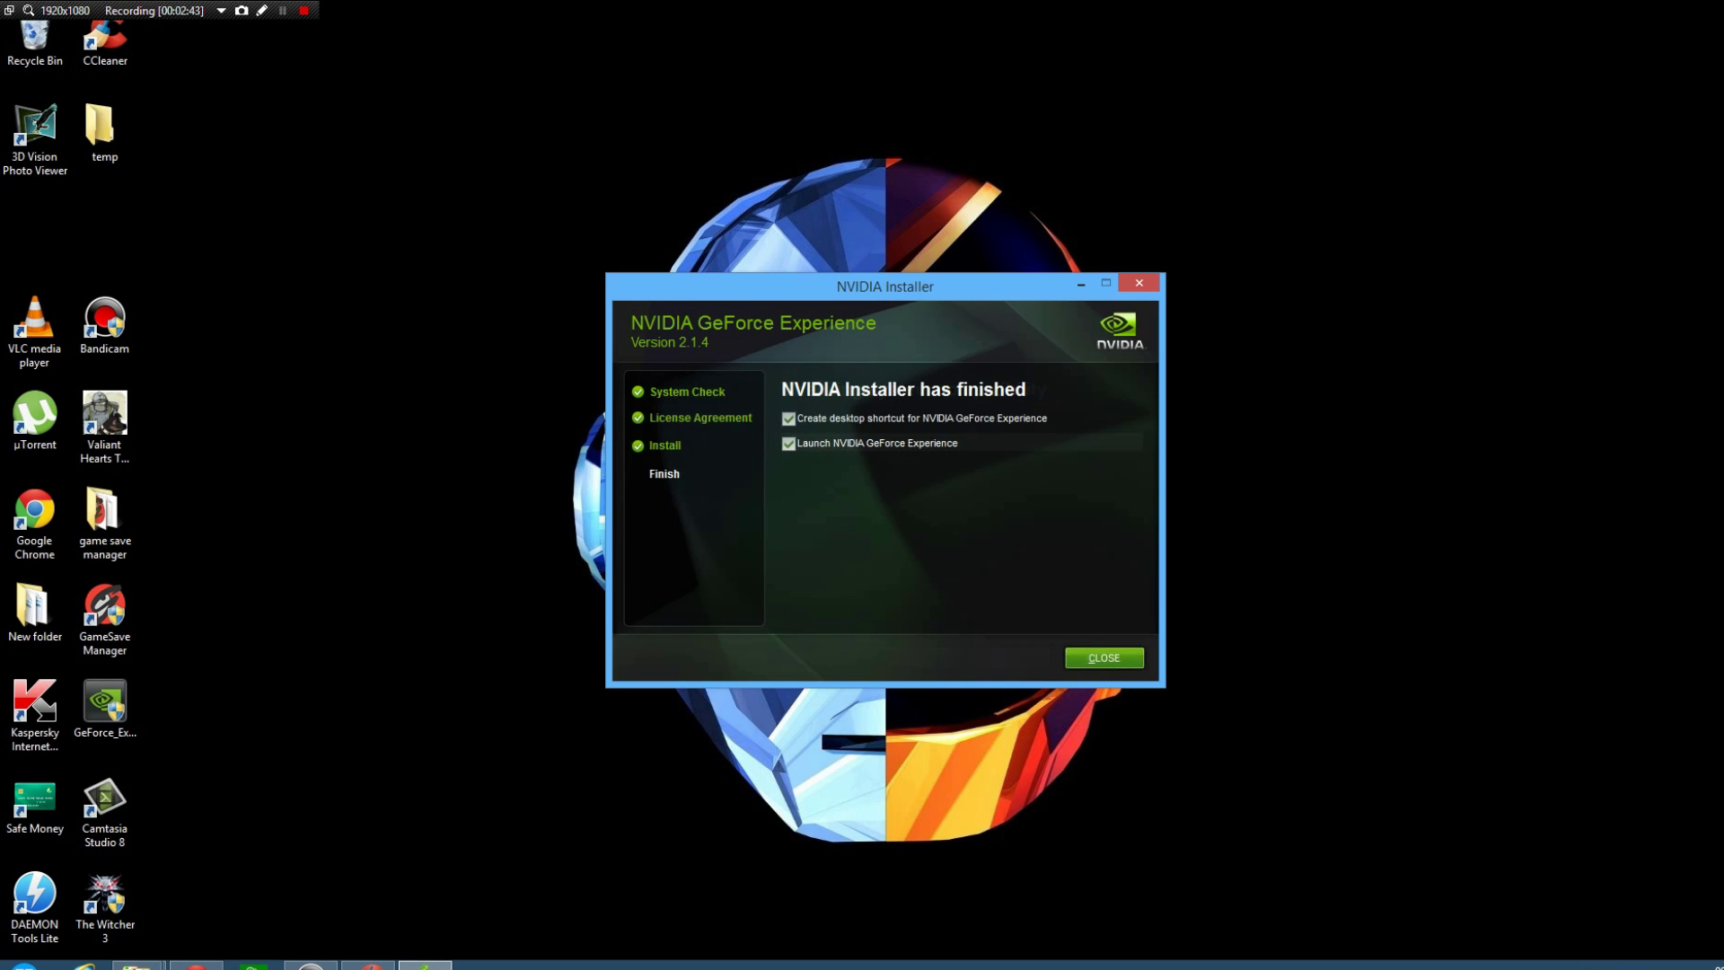
Step: Close the finished 2.1.4 installer with Launch NVIDIA GeForce Experience checked
key(Return)
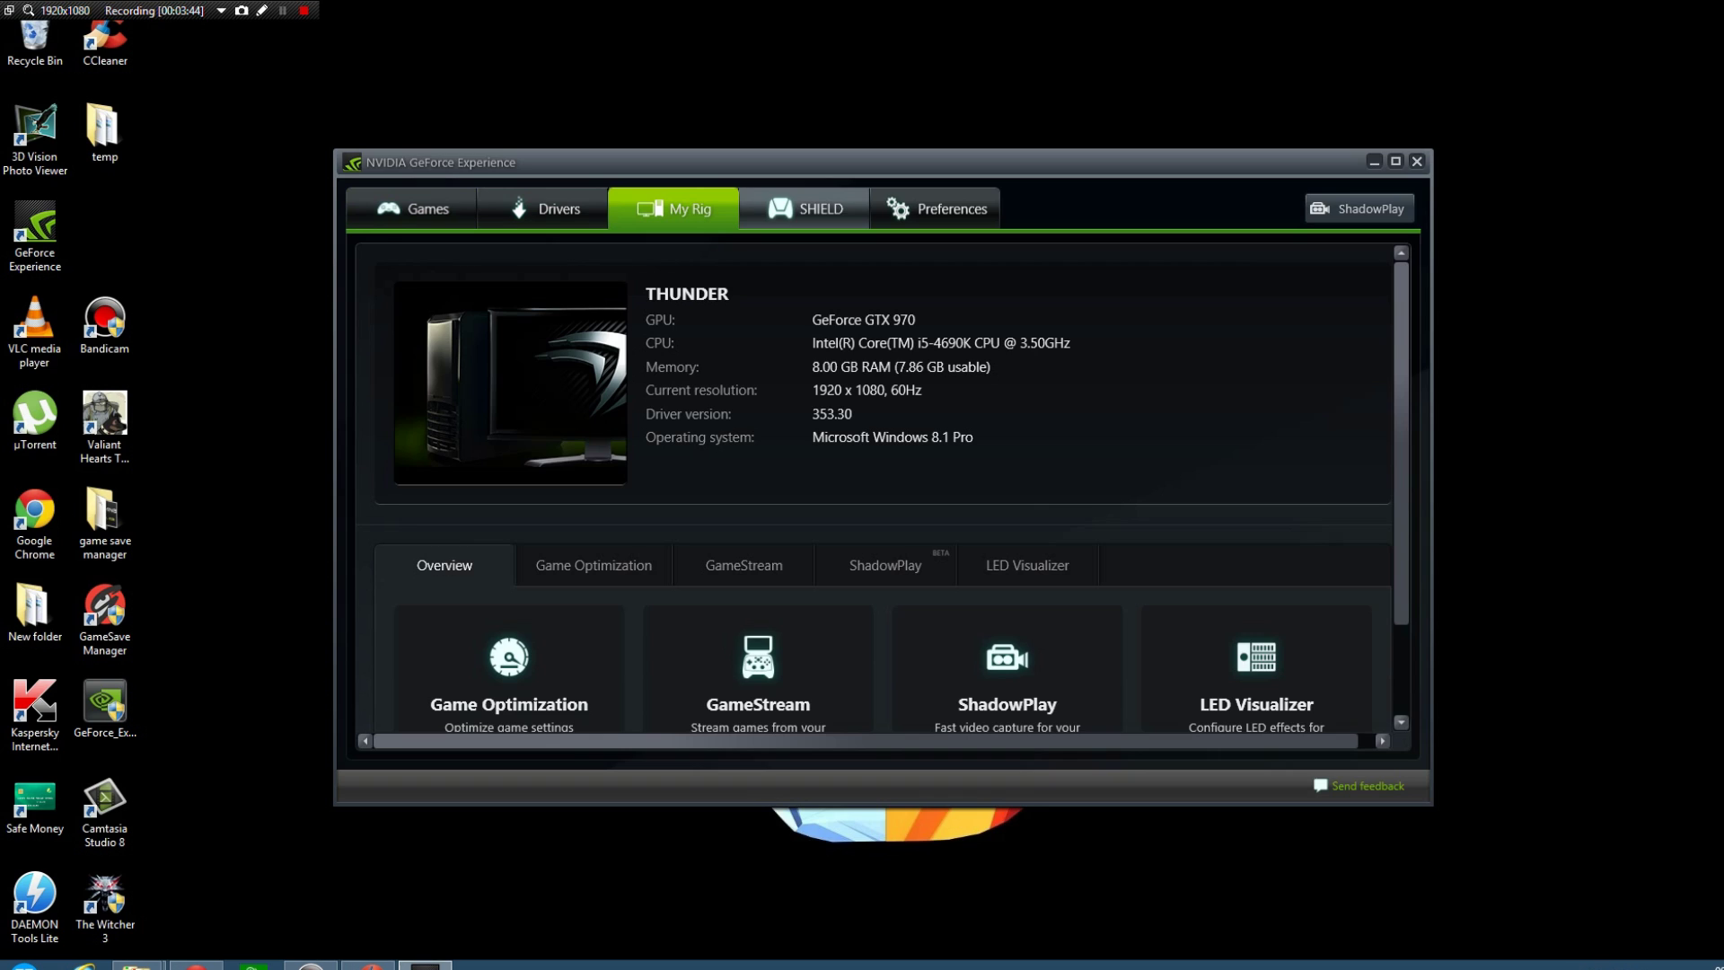
Step: Install the 2.4.5.57 update from Preferences > Updates and accept the license agreement
click(936, 209)
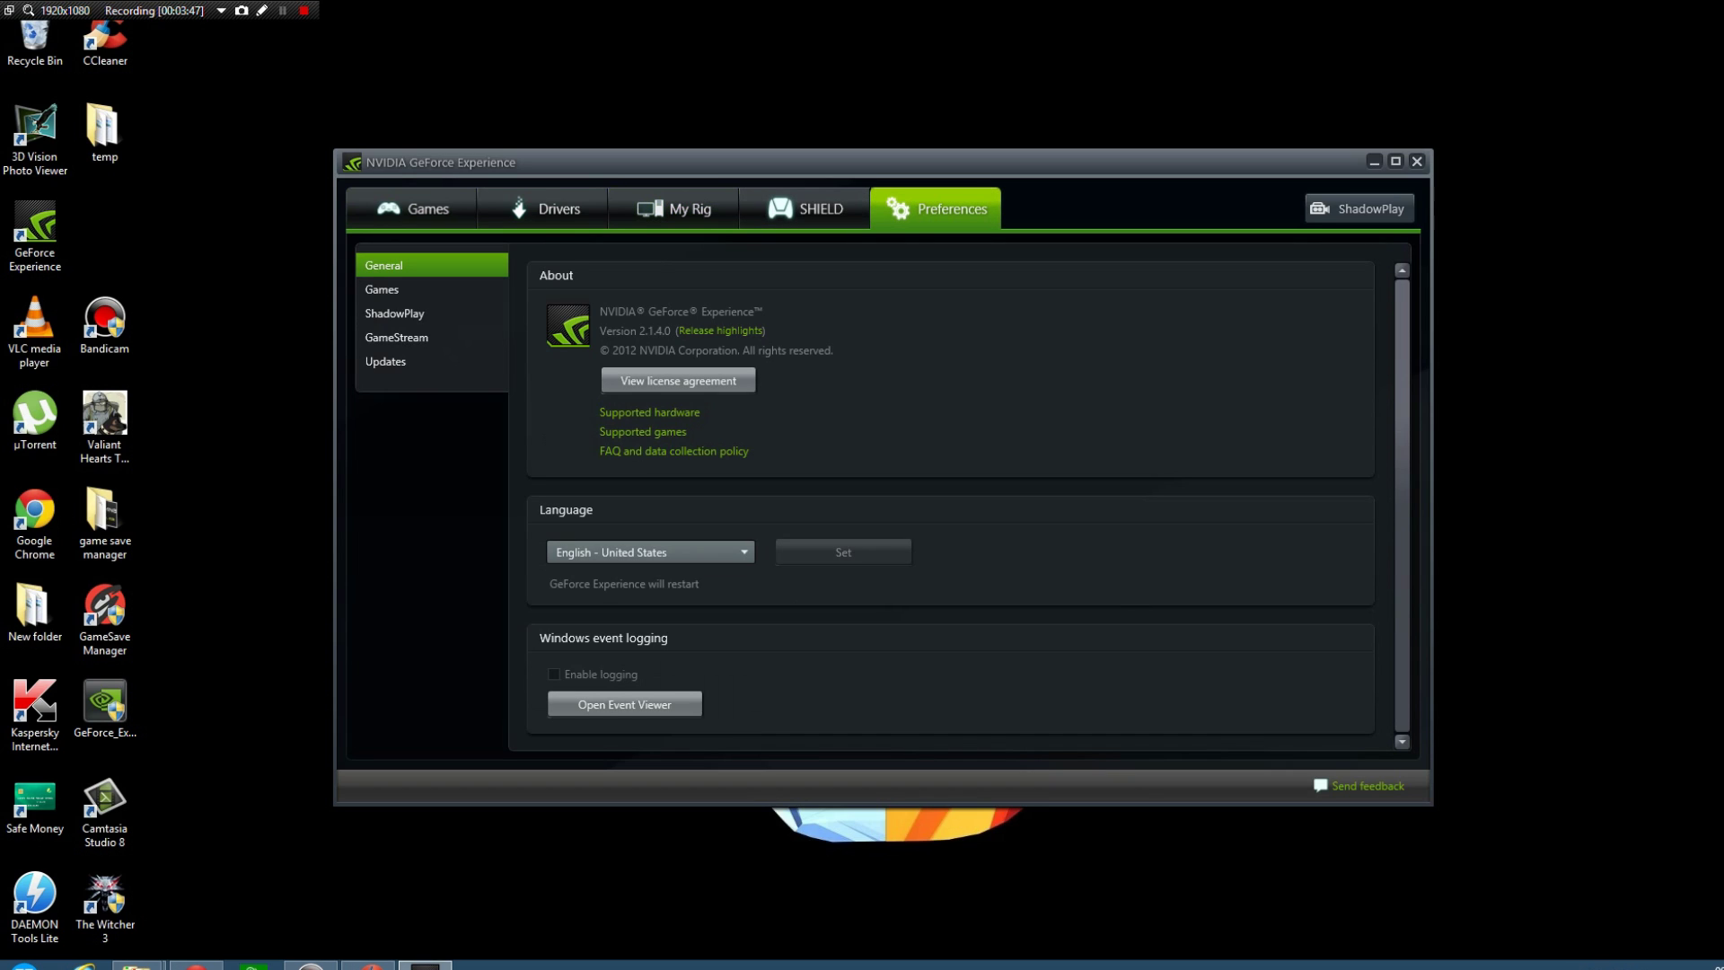
click(385, 361)
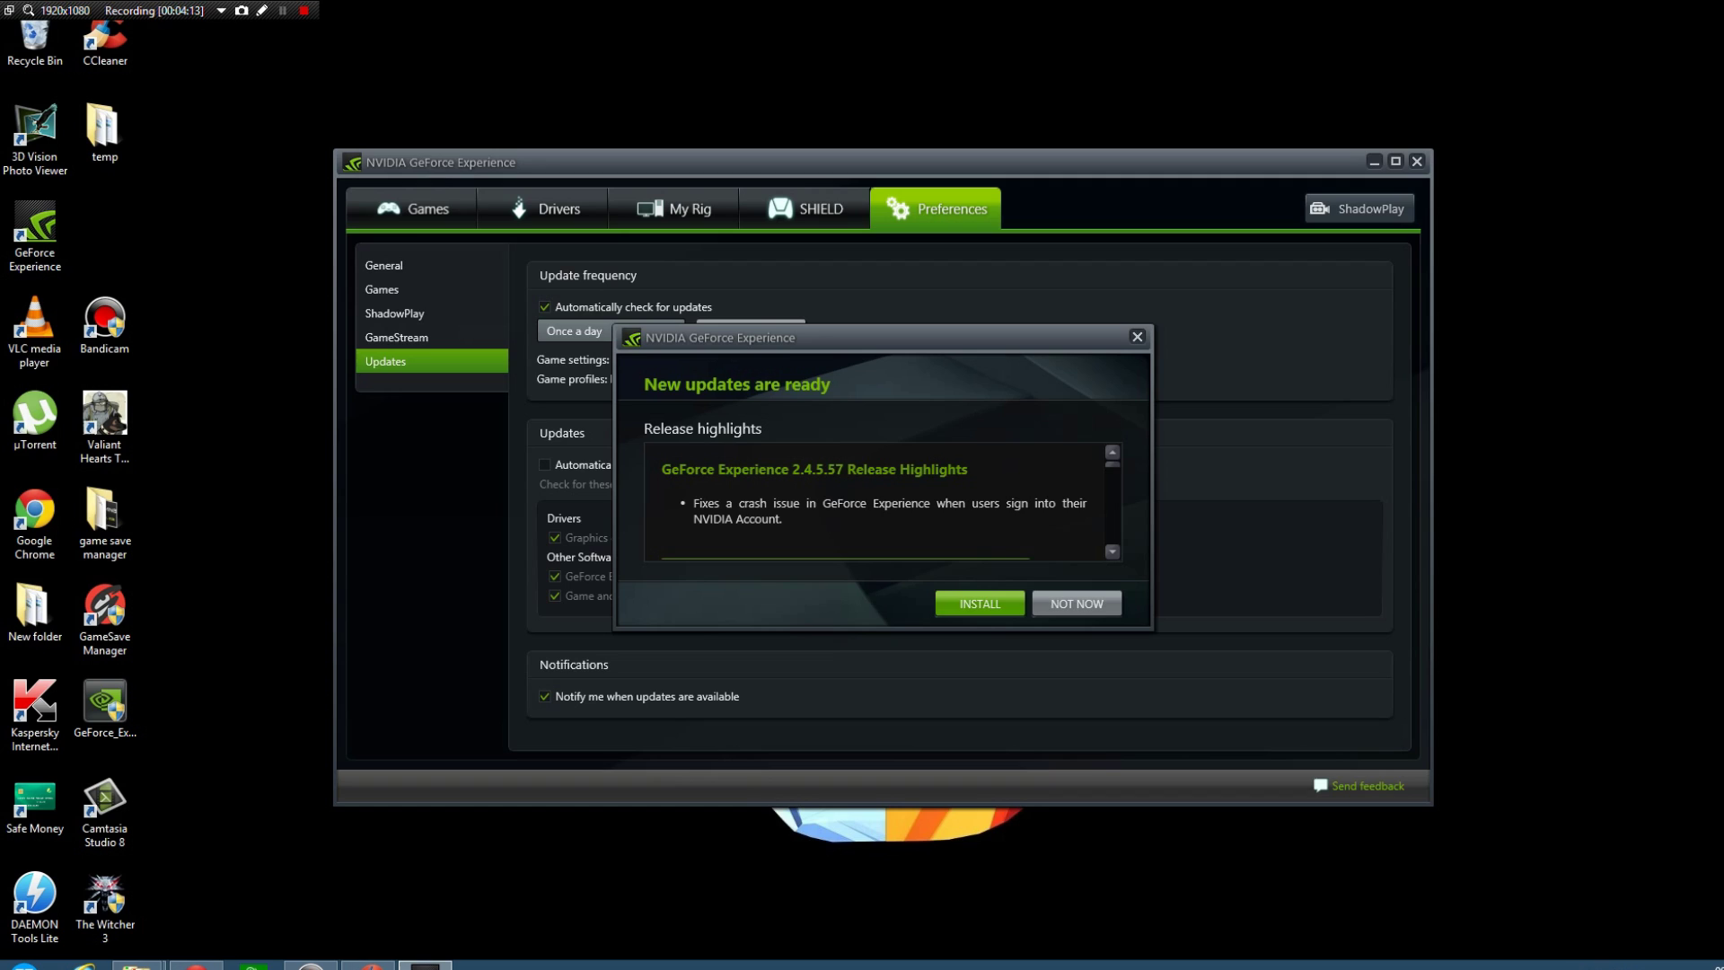
click(979, 603)
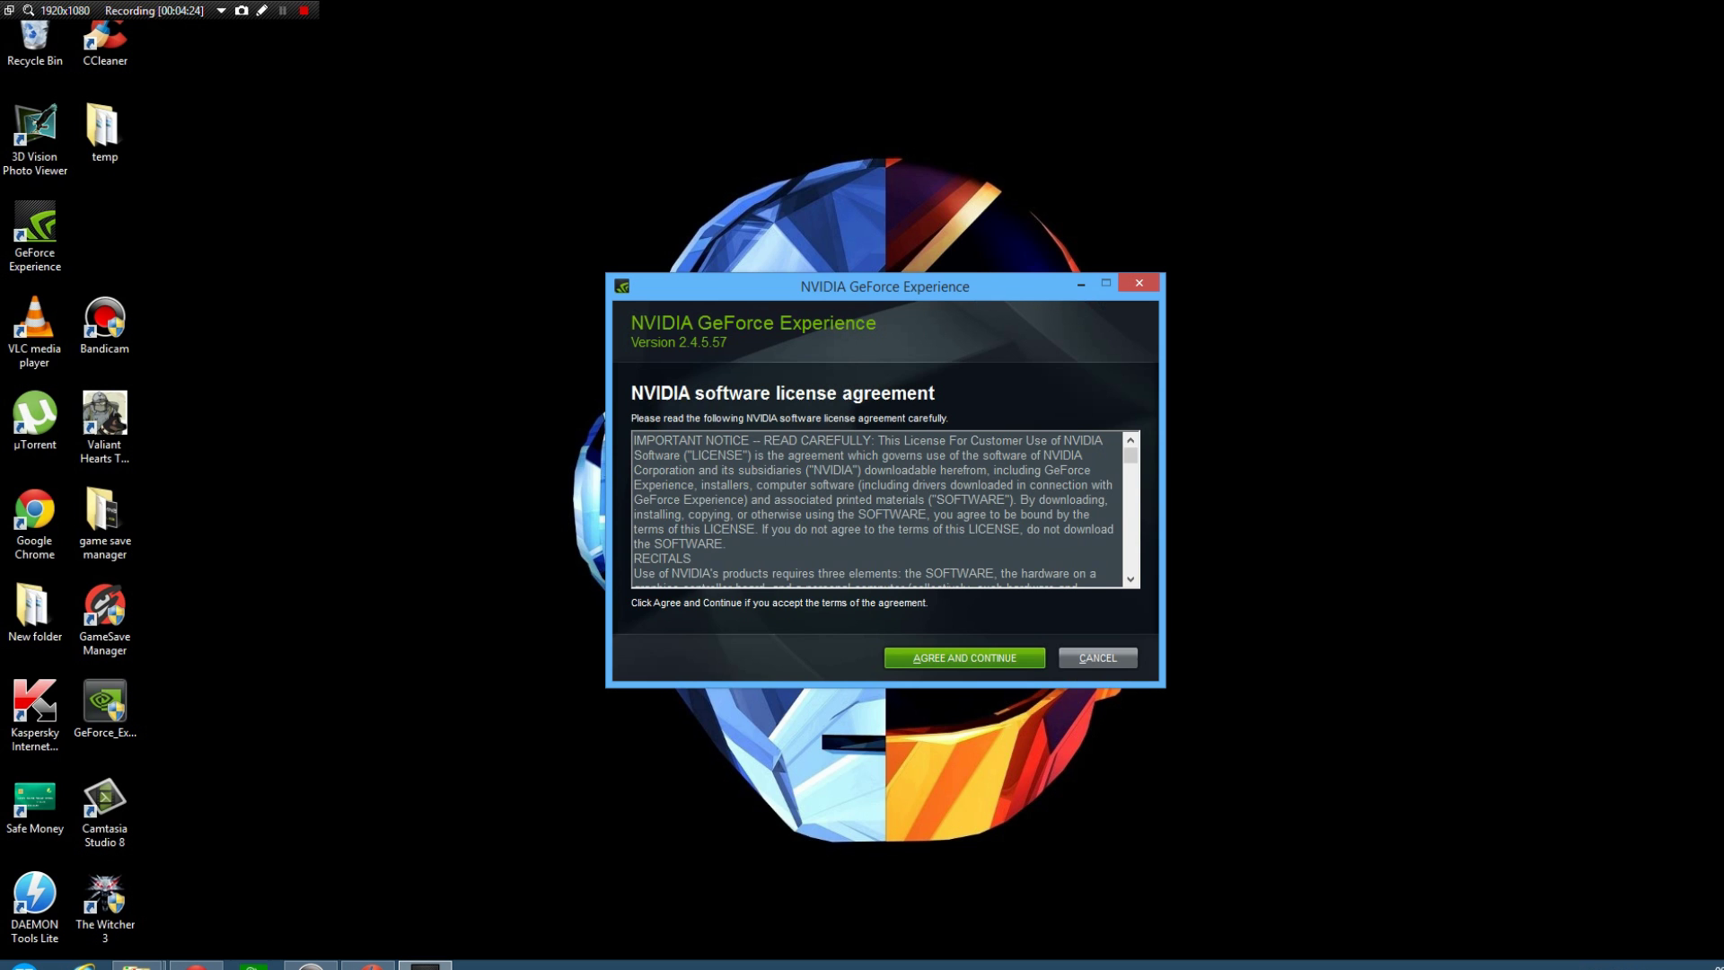
key(Return)
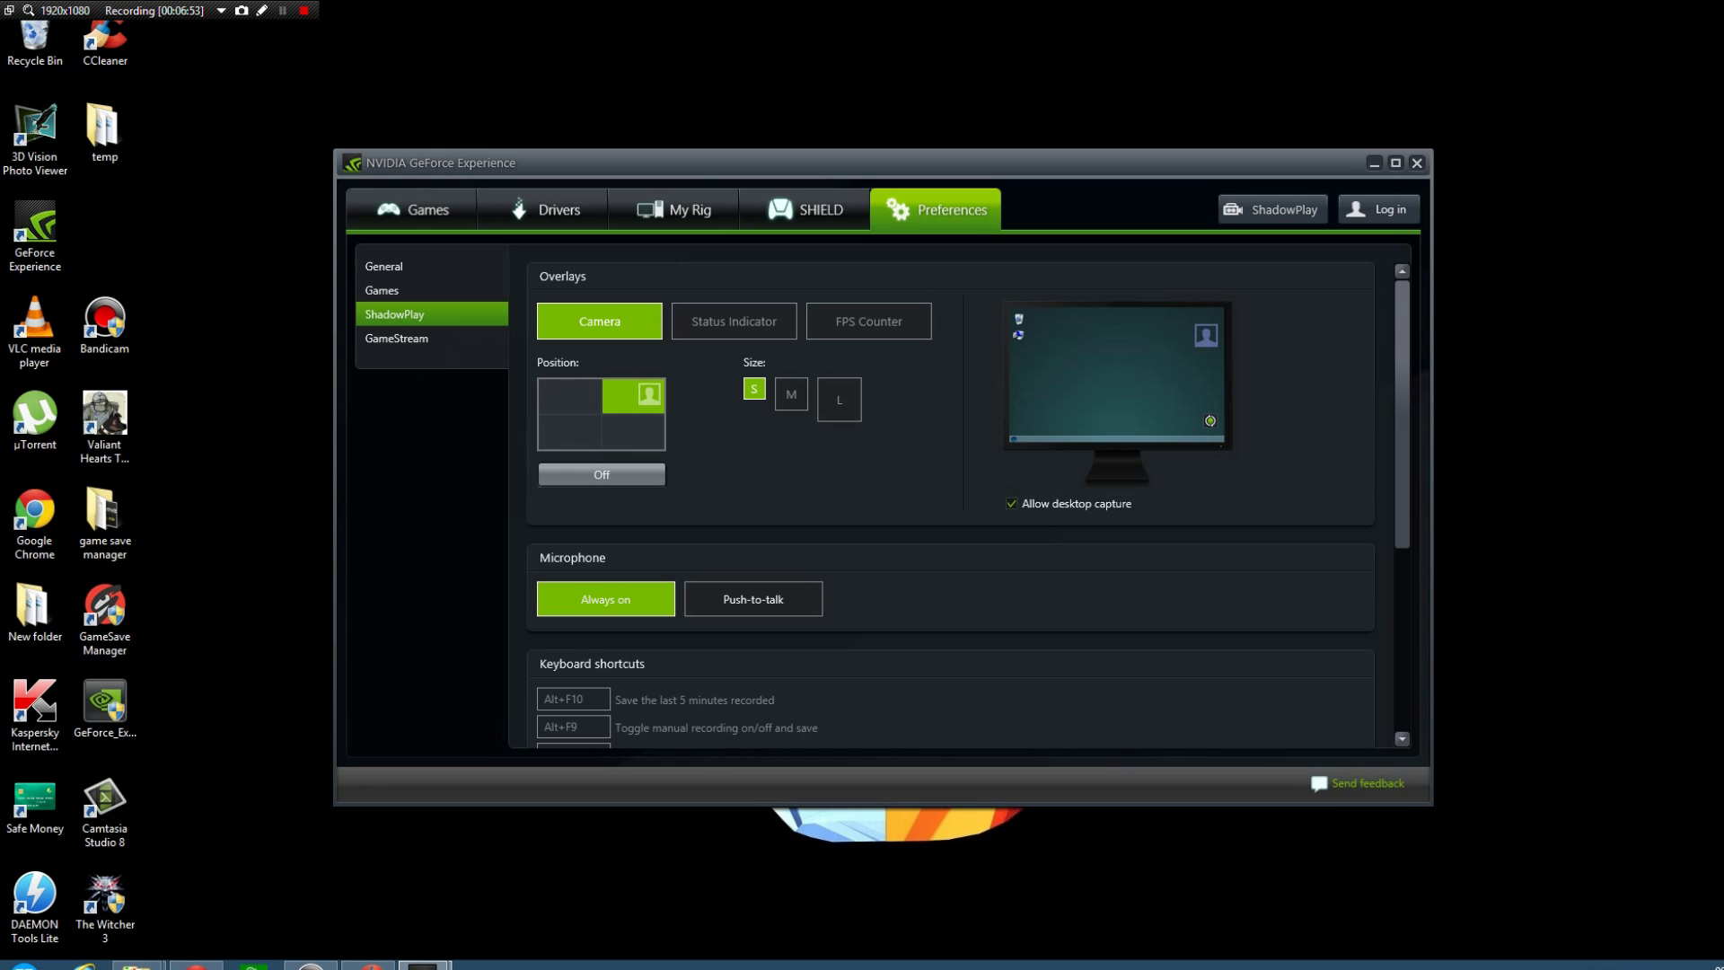
scroll(950, 505, down, 2)
scroll(949, 506, up, 2)
Step: Minimize the main window to show the ShadowPlay panel enabled at 60 FPS, 50 Mbps
click(1373, 163)
click(106, 420)
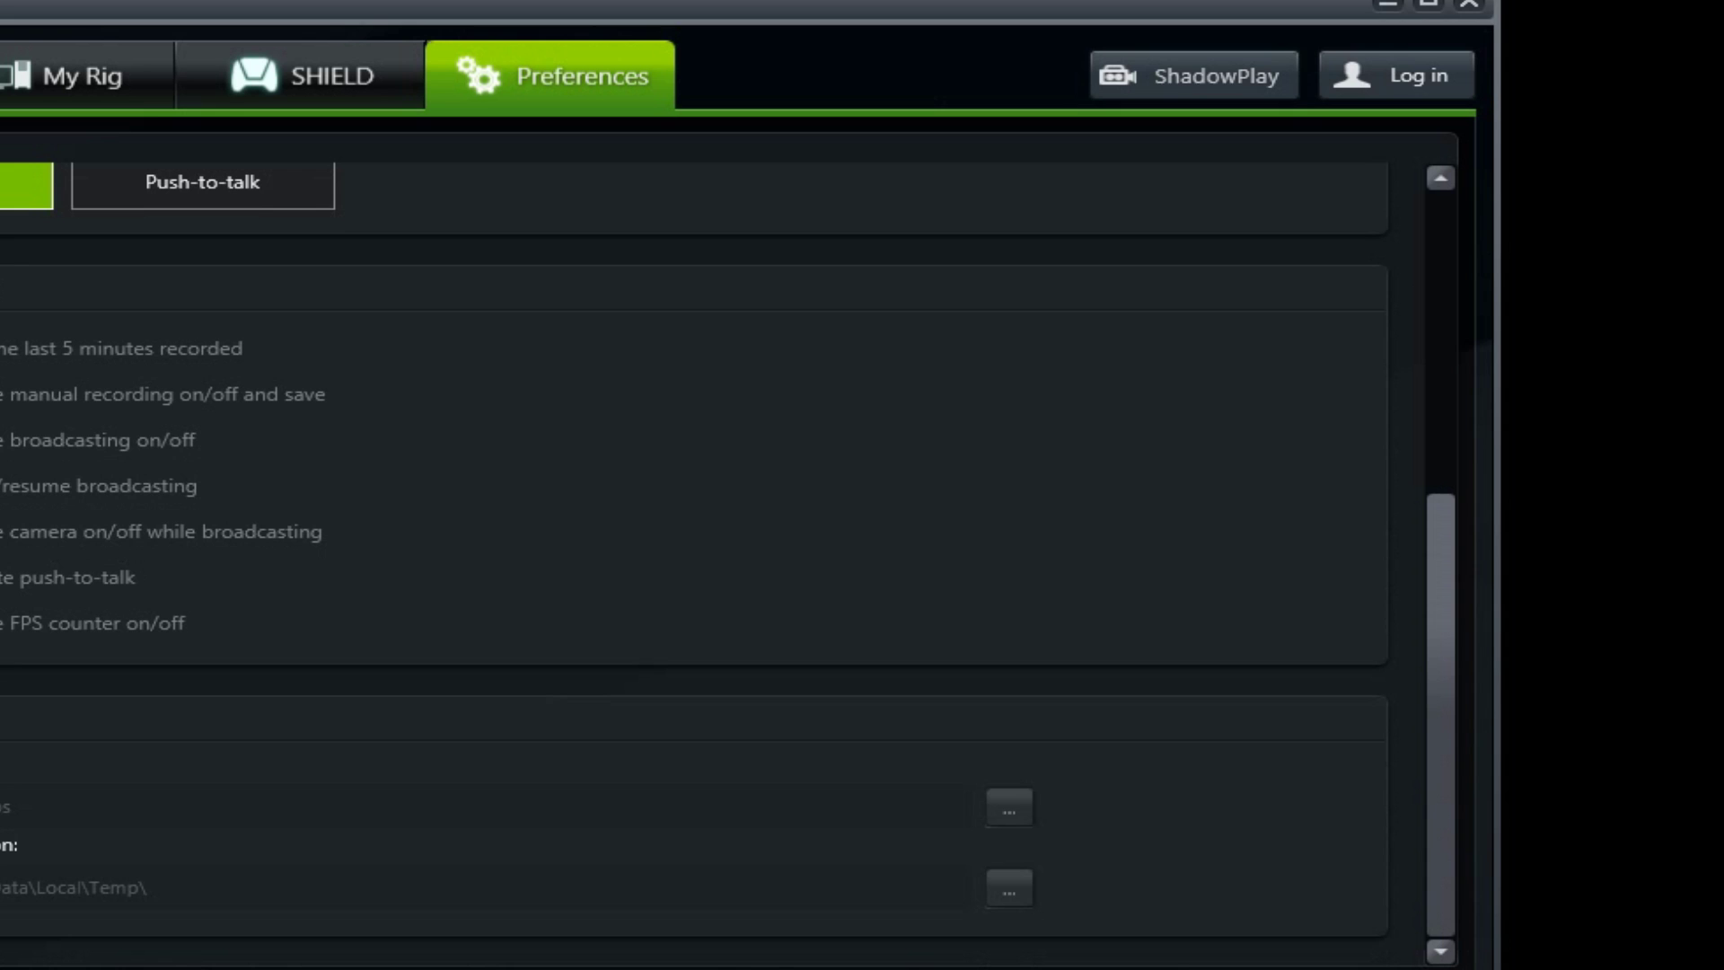
scroll(693, 539, up, 2)
scroll(694, 538, up, 3)
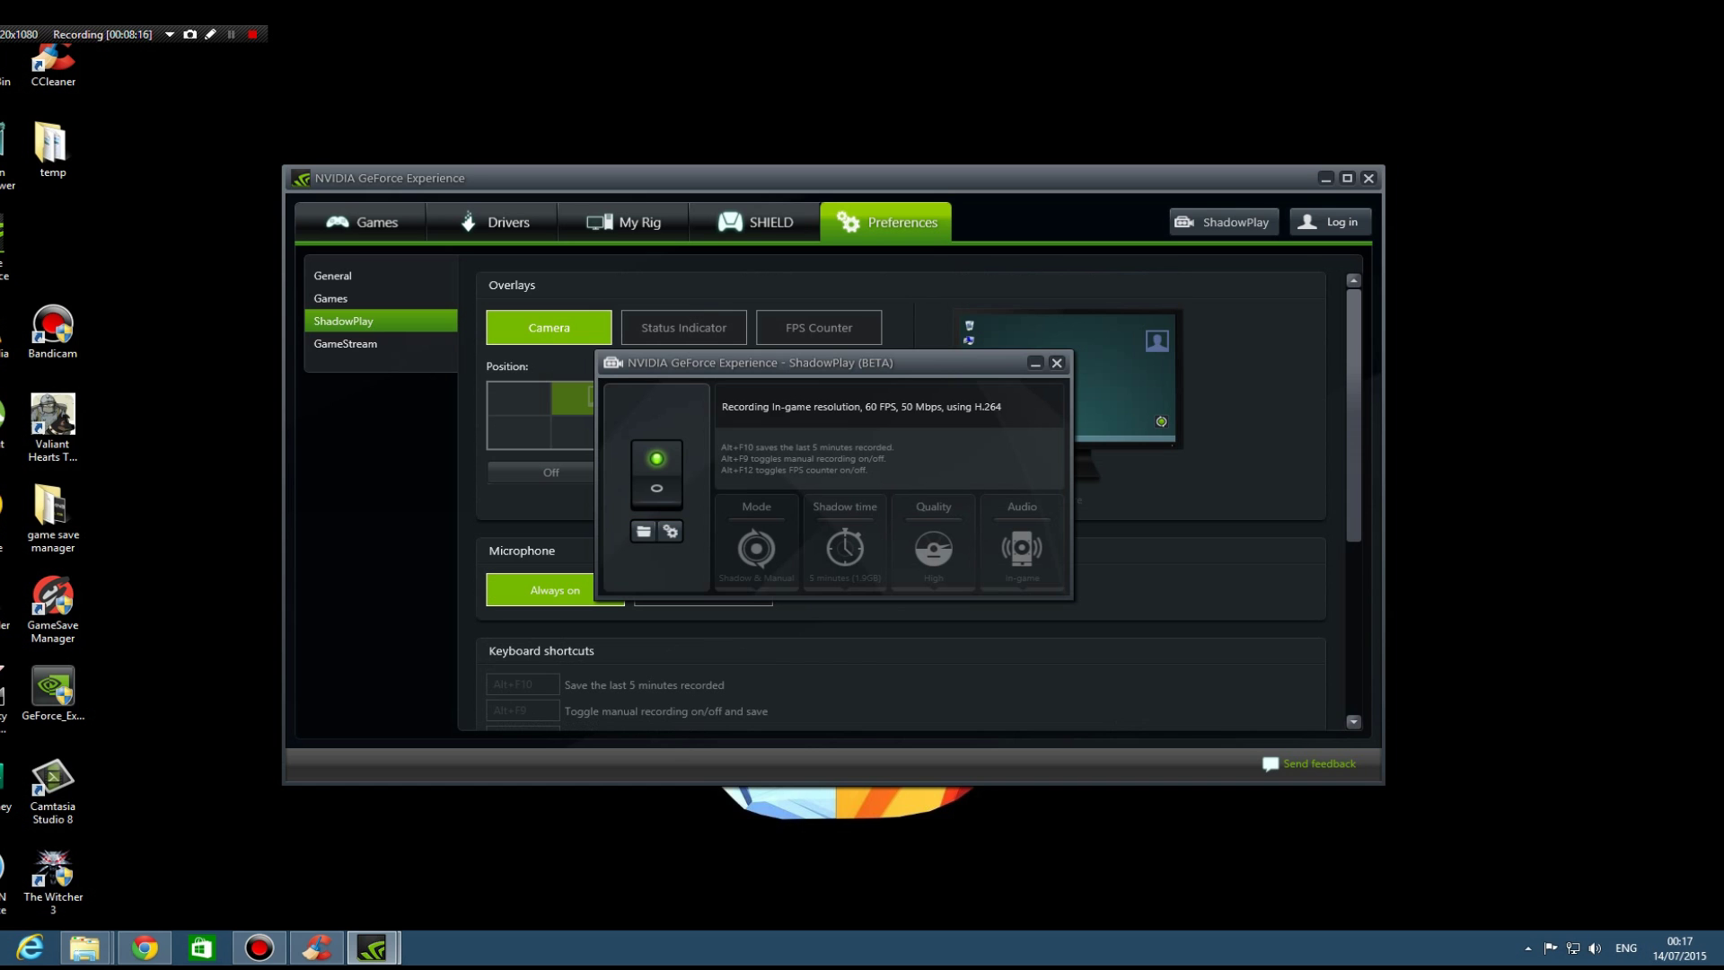
Step: Switch ShadowPlay off, dropping FPS and bitrate to zero and clearing its shortcuts
click(656, 474)
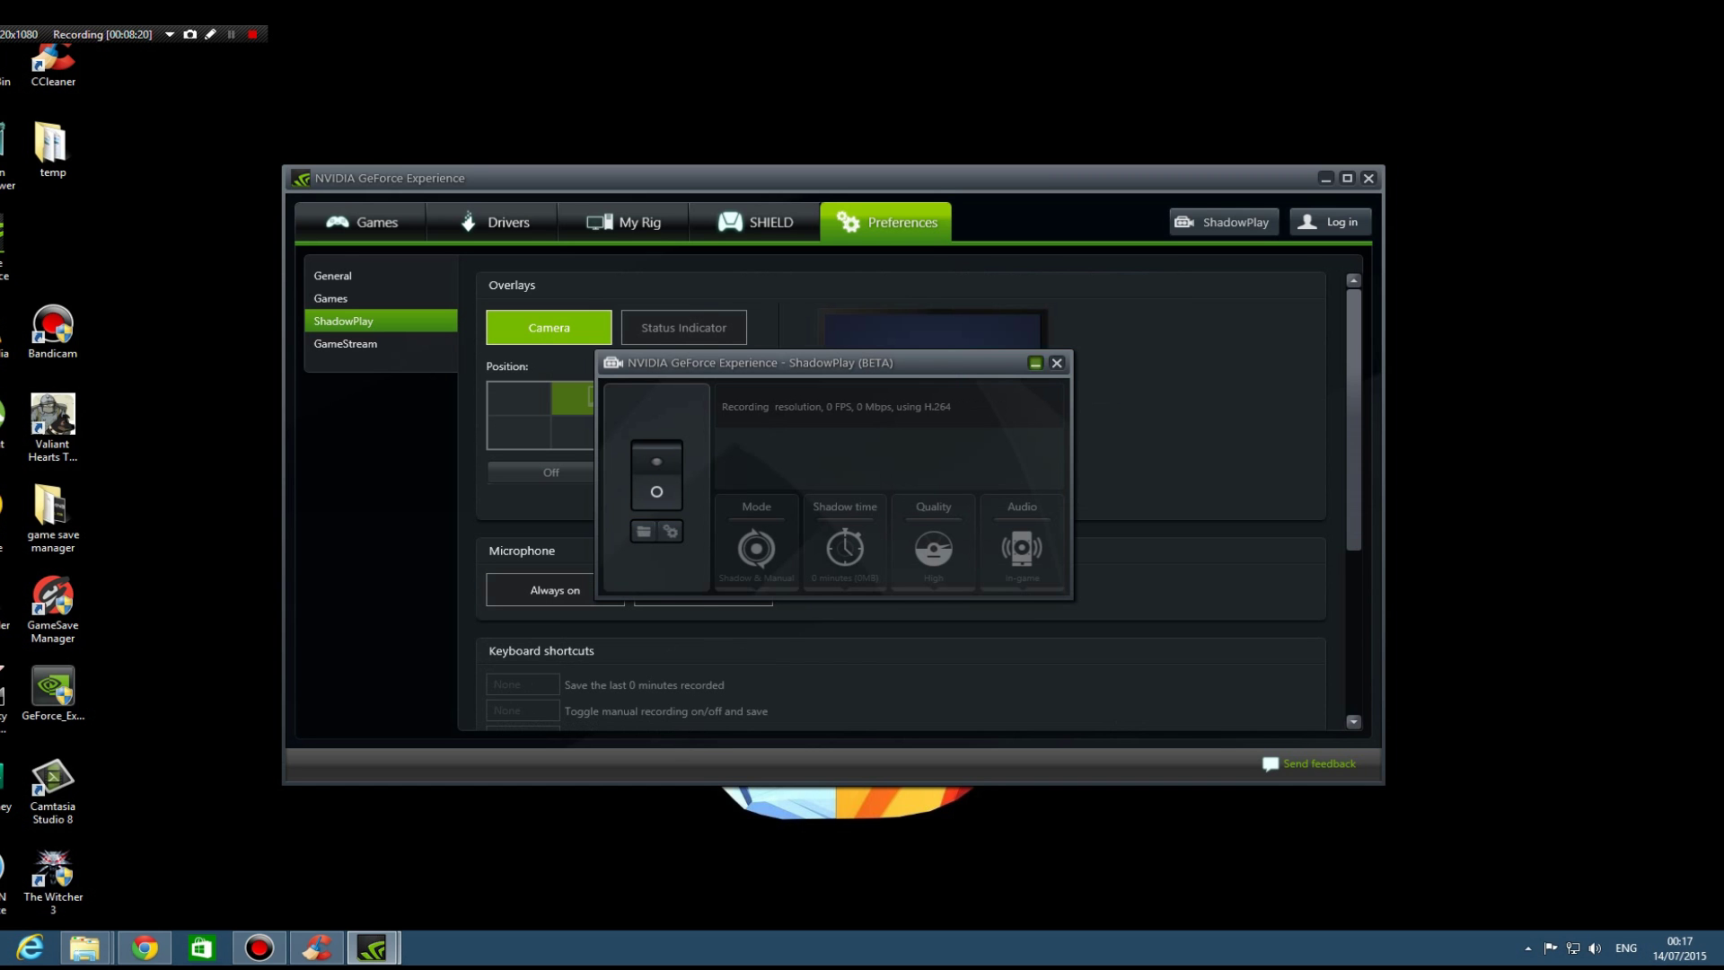